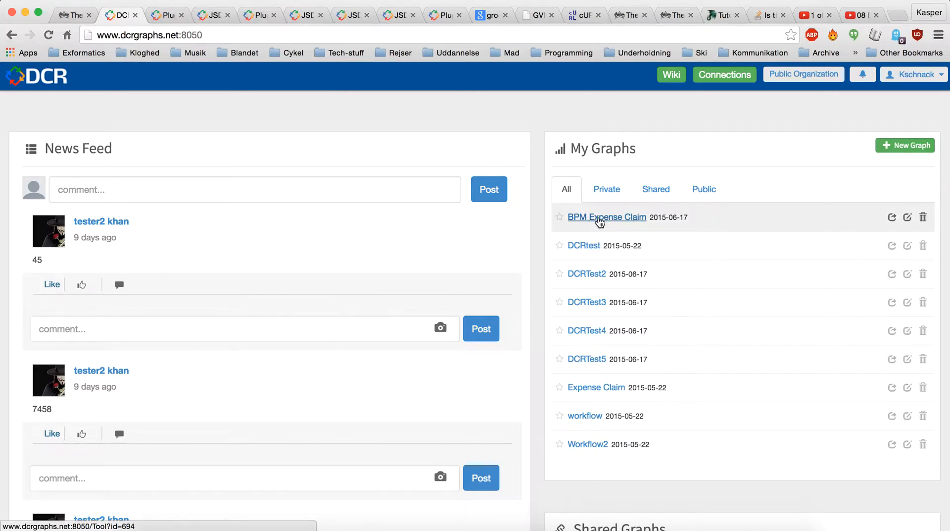
Open the BPM Expense Claim graph and bring up the Search Path extension, placing its window clear of the diagram
left_click(600, 221)
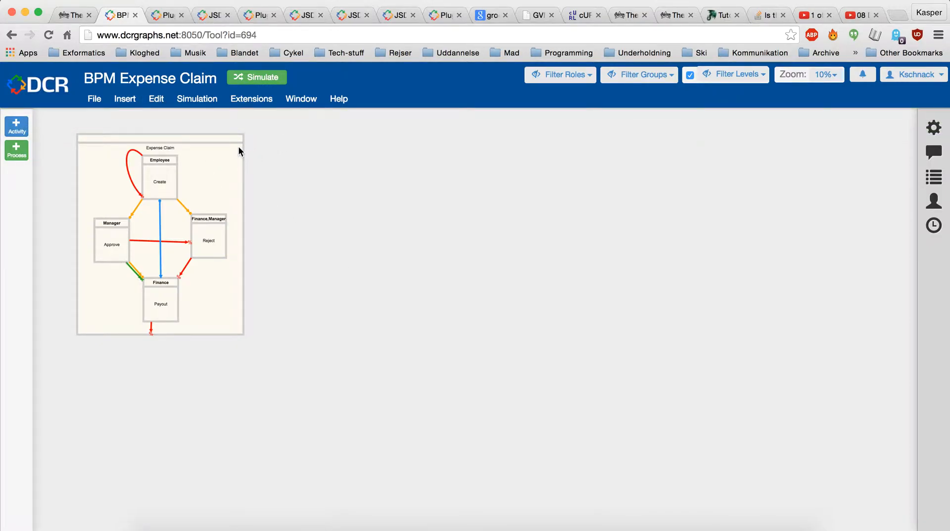
left_click(246, 101)
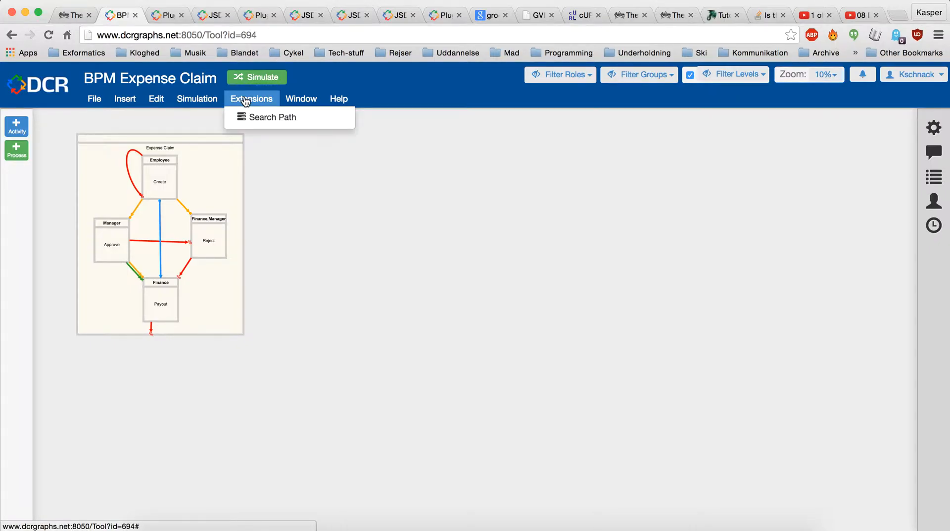
left_click(271, 124)
left_click_drag(282, 147, 706, 129)
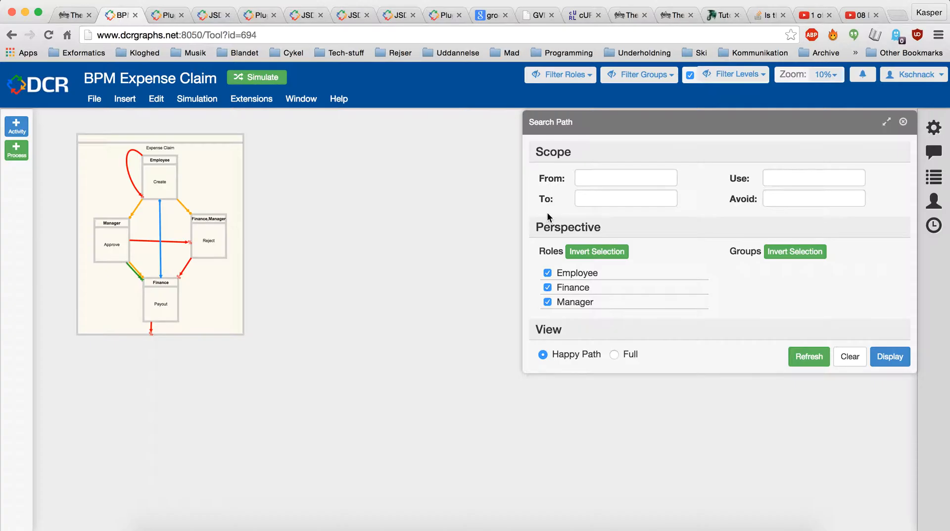
Display the Full path view with an empty scope and all roles included, and maximise the Search Path window
left_click(621, 184)
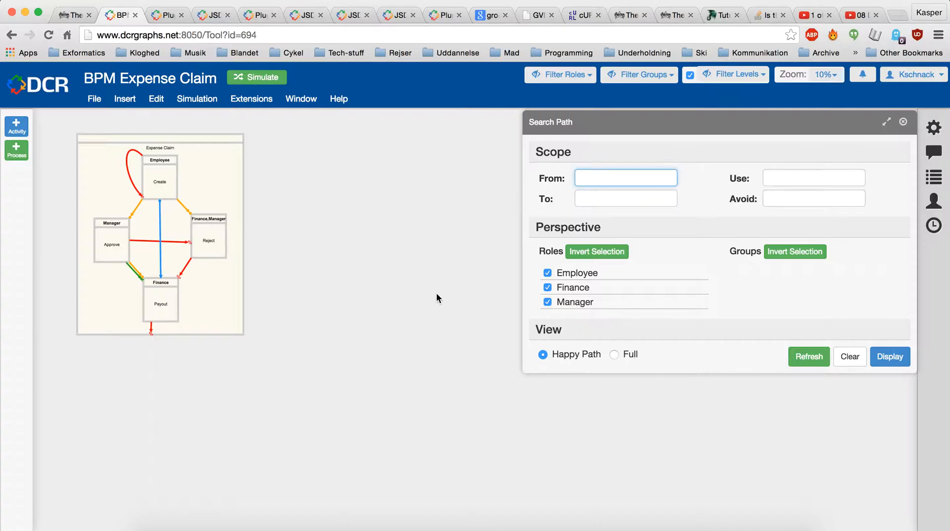
left_click(615, 354)
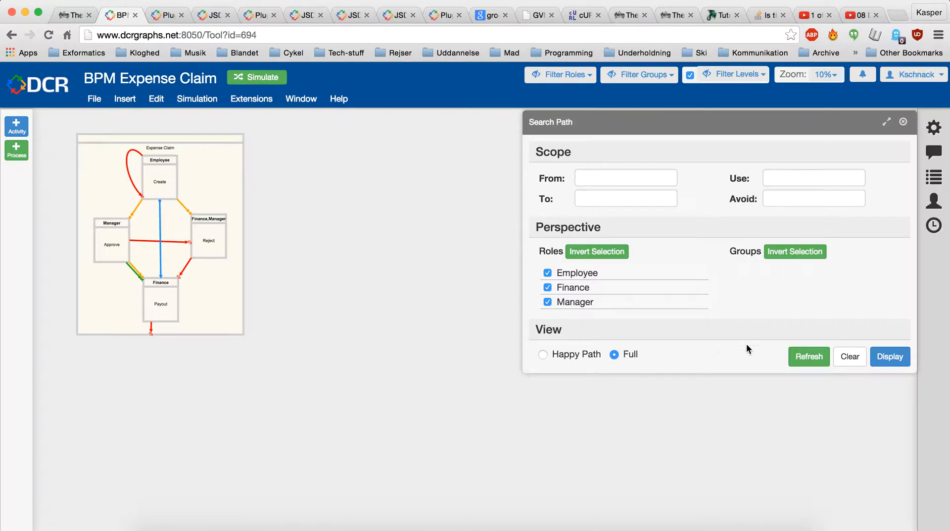
left_click(899, 360)
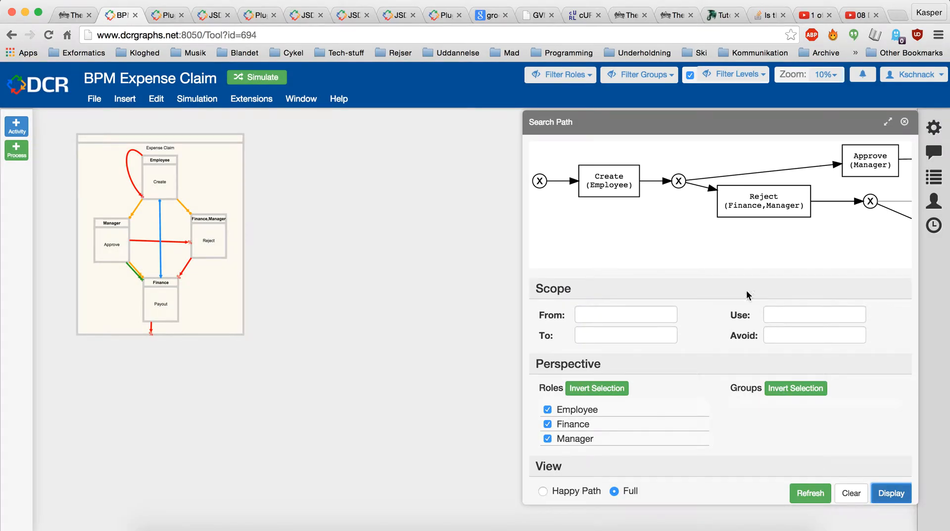
left_click_drag(646, 126, 176, 128)
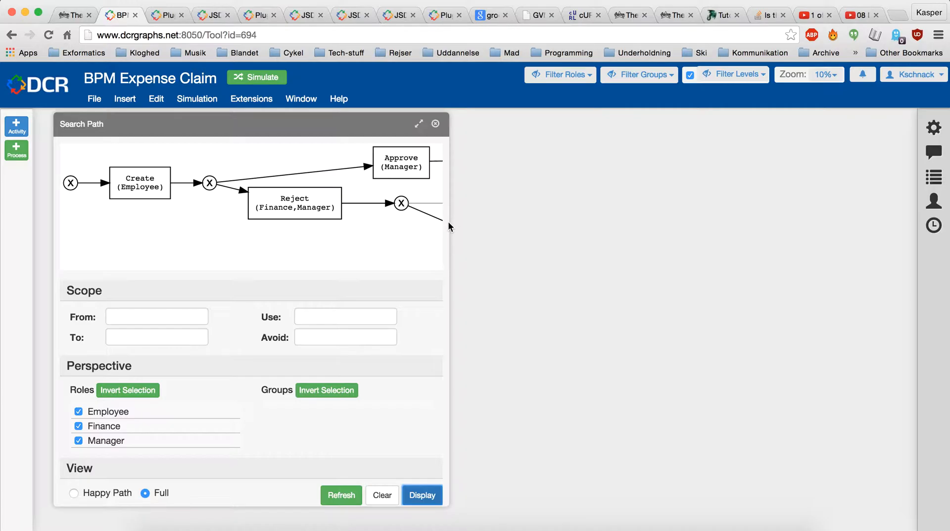
left_click(419, 126)
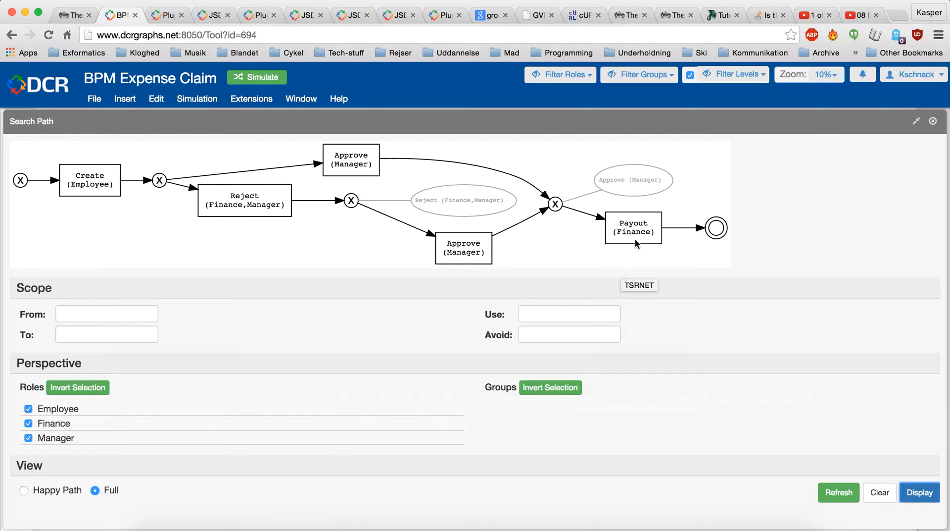
Restore the Search Path window to its smaller size beside the graph and switch the view to Happy Path
left_click(917, 122)
left_click_drag(256, 121, 659, 123)
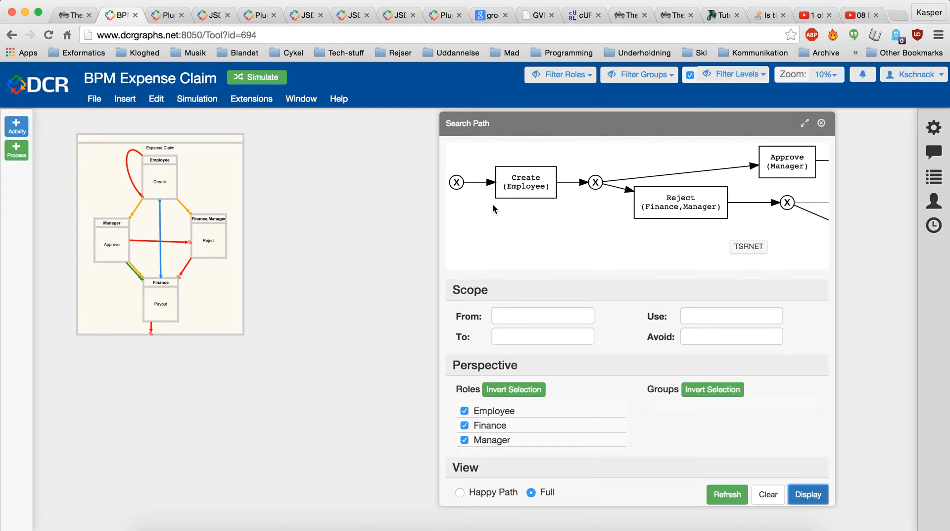
left_click(524, 316)
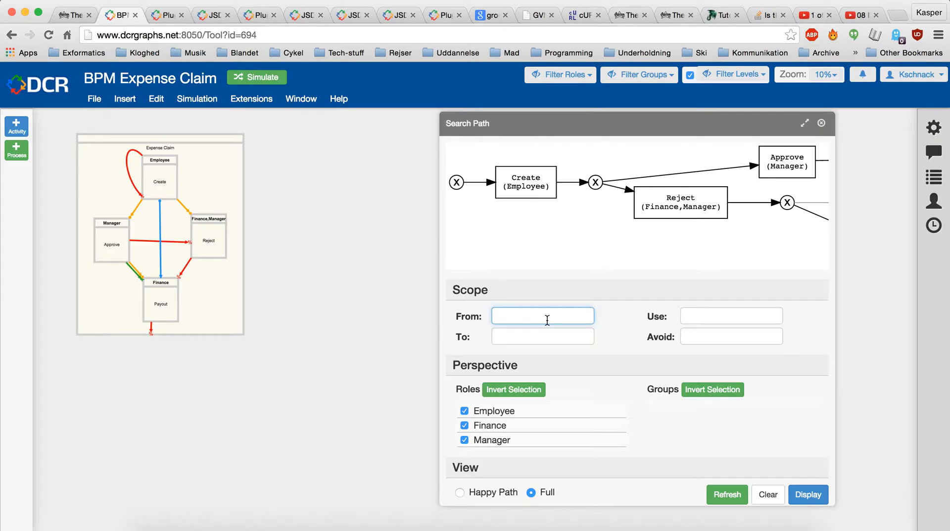
left_click(460, 492)
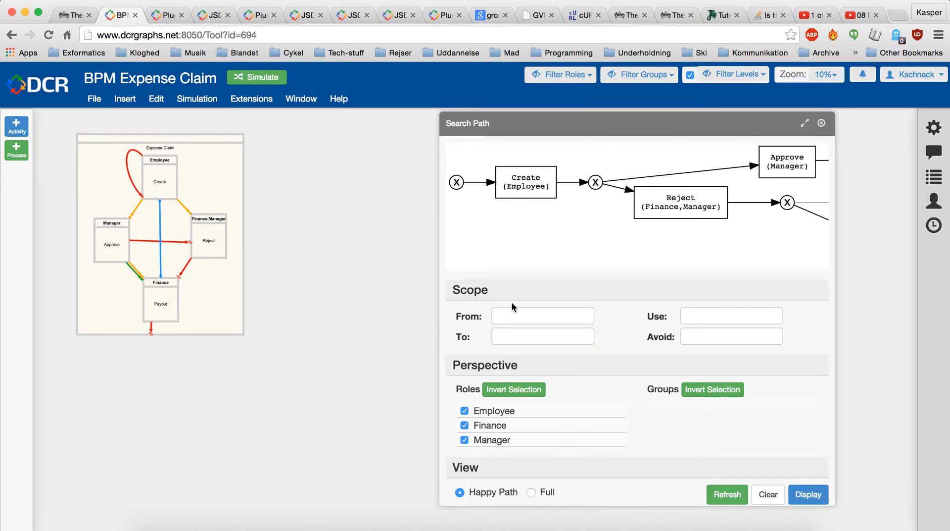
Set the path scope to run from Create to Payout
left_click(537, 318)
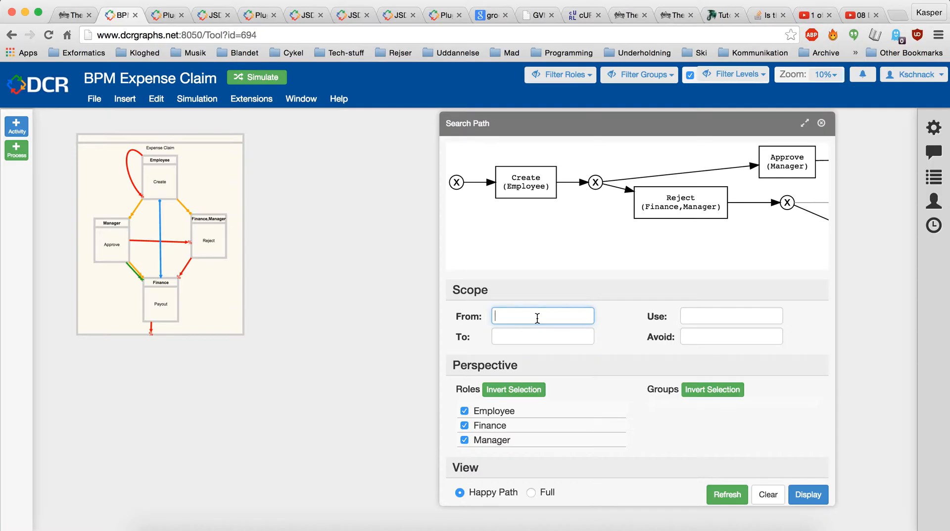
type("Create")
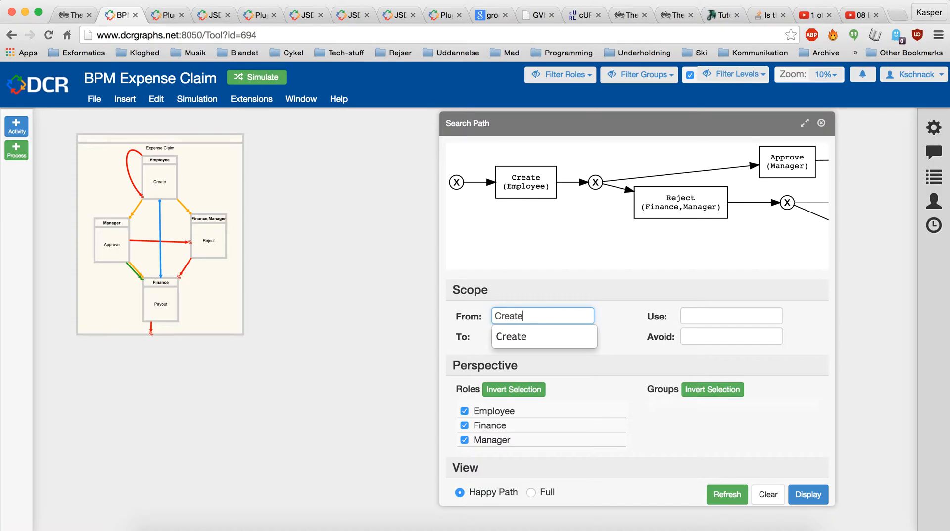
key("Return")
key("Tab")
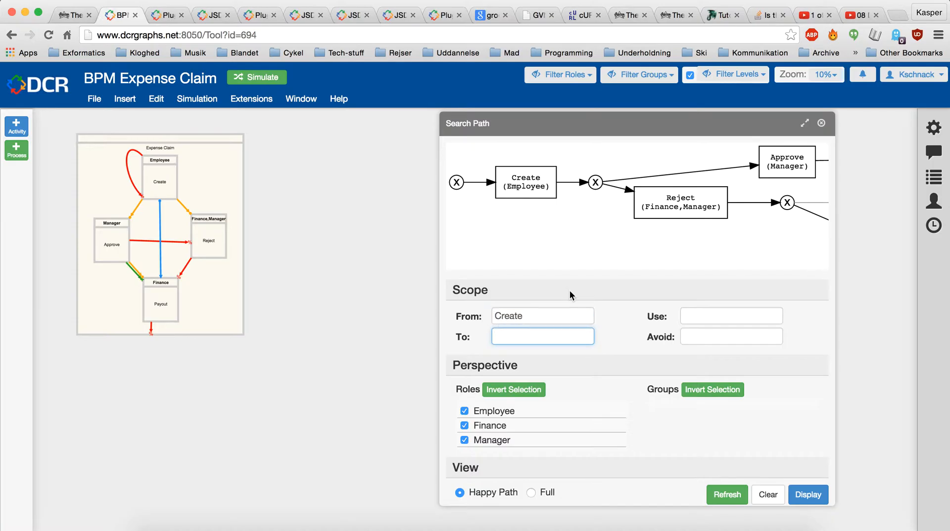
type("Payout")
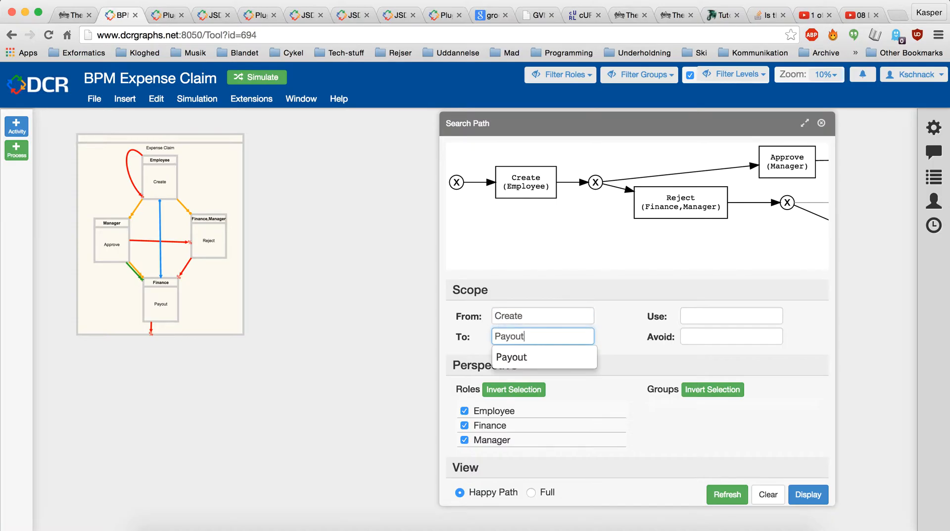
Set Approve as the activity the path has to use
left_click(704, 320)
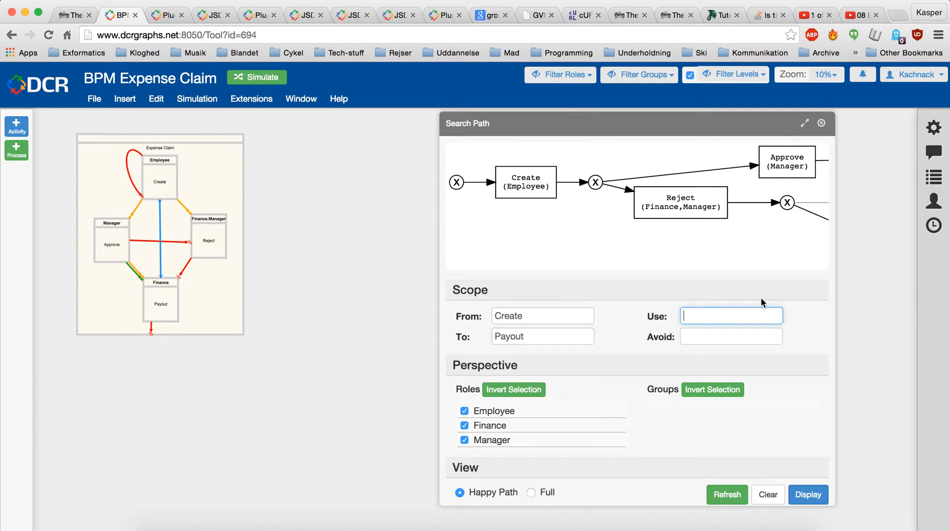
type("A")
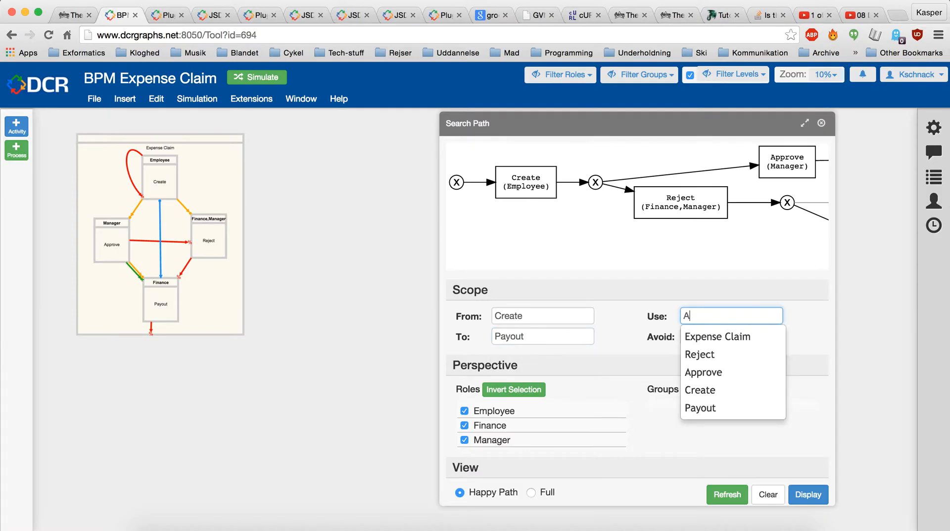
type("pprove")
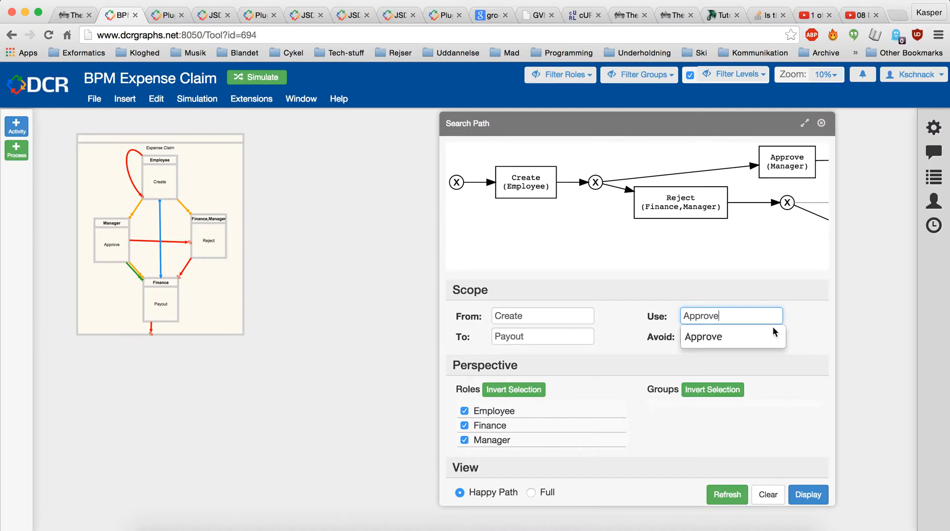
left_click(767, 294)
Set Reject as the activity to avoid, and display the resulting happy path in the maximised Search Path window
left_click(763, 335)
type("Reject")
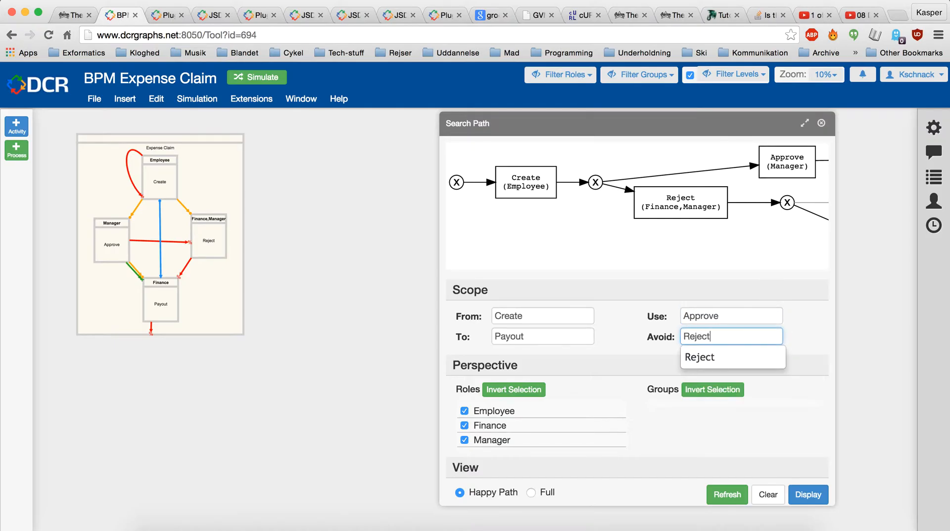
left_click(768, 439)
left_click(805, 499)
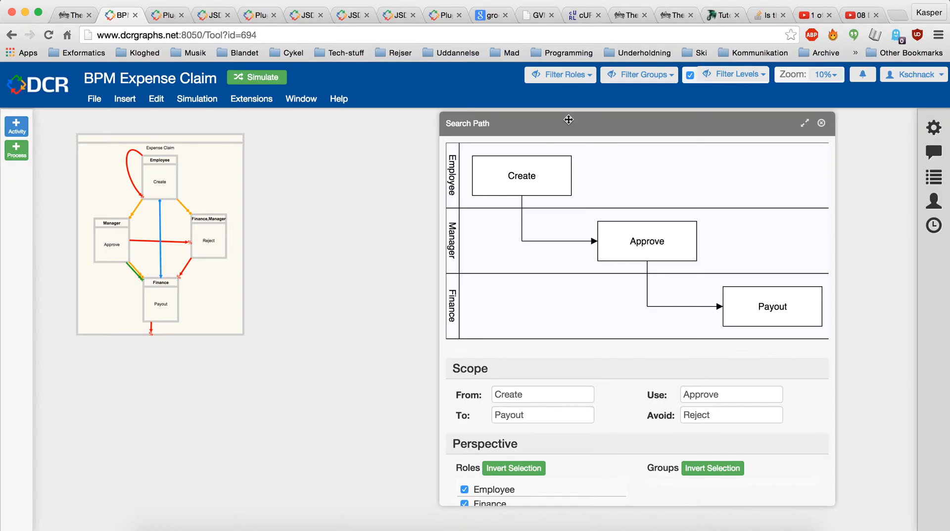
left_click(805, 123)
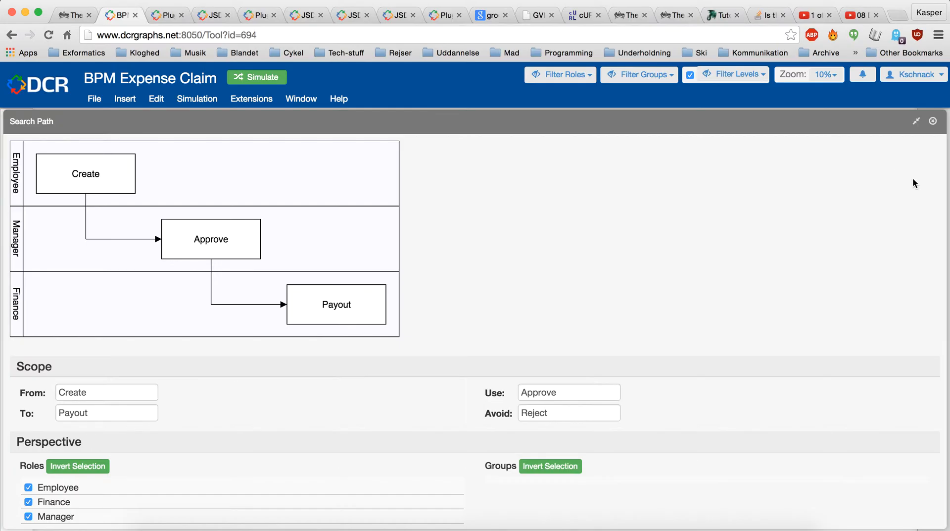
Close the Search Path window and open it again for the same graph
left_click(931, 125)
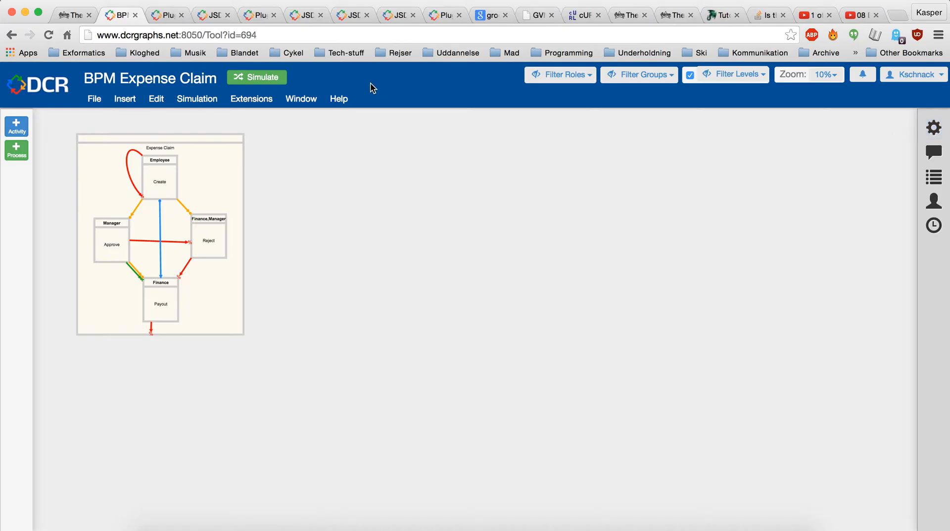
left_click(259, 100)
left_click(264, 117)
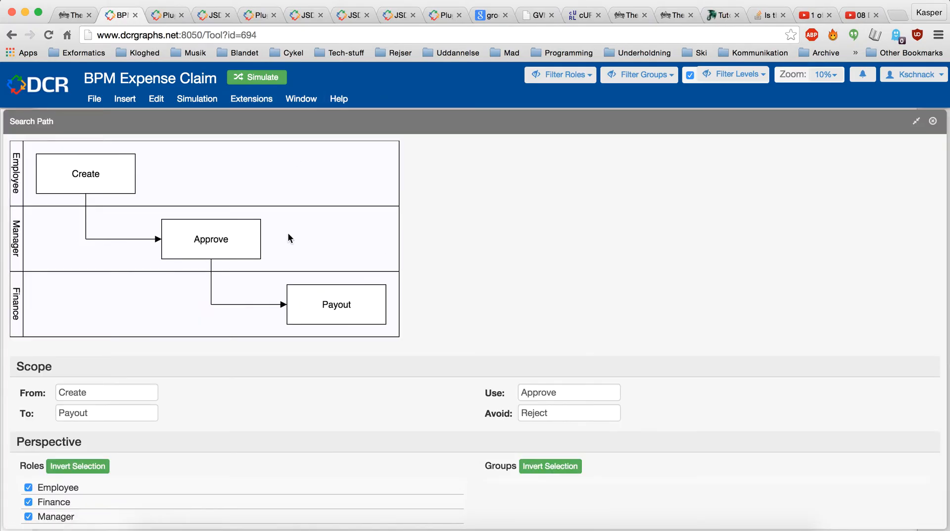
Clear the activity to avoid and set Reject as the activity the path has to use
double_click(553, 414)
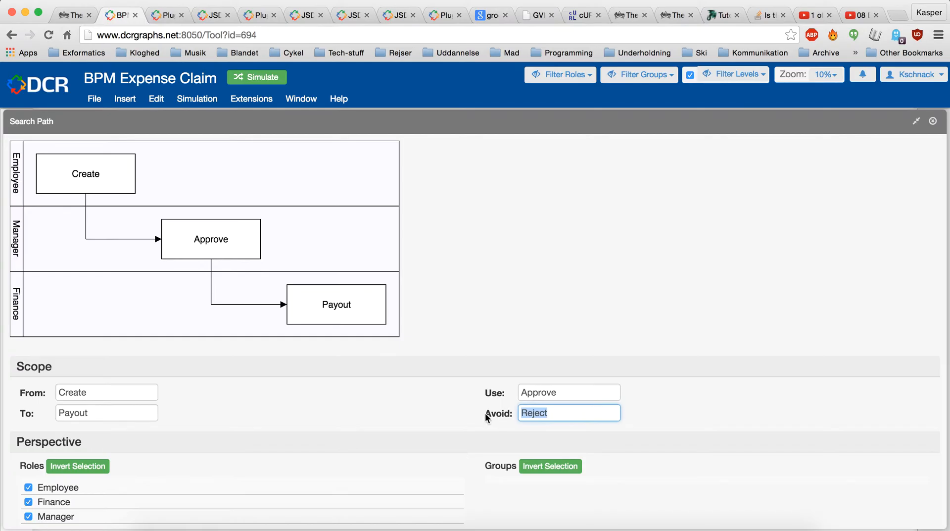
key("BackSpace")
double_click(573, 394)
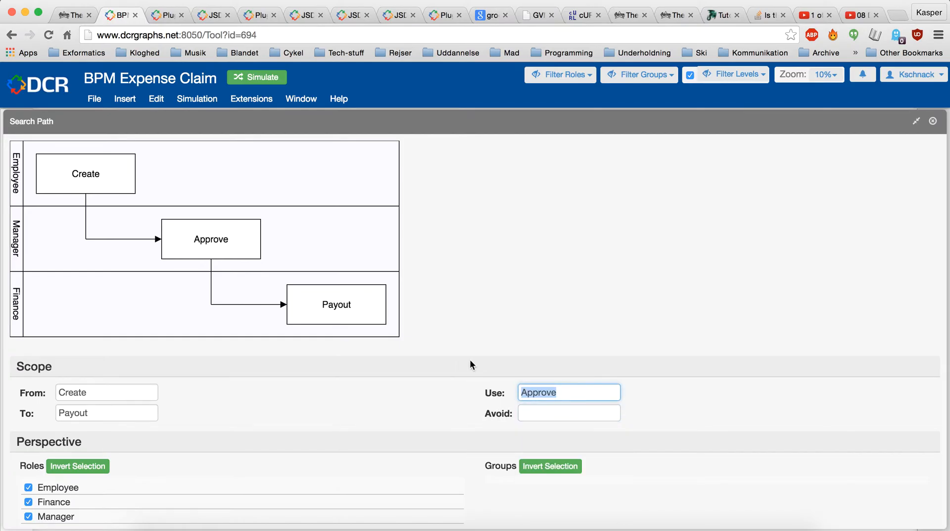
type("Reje")
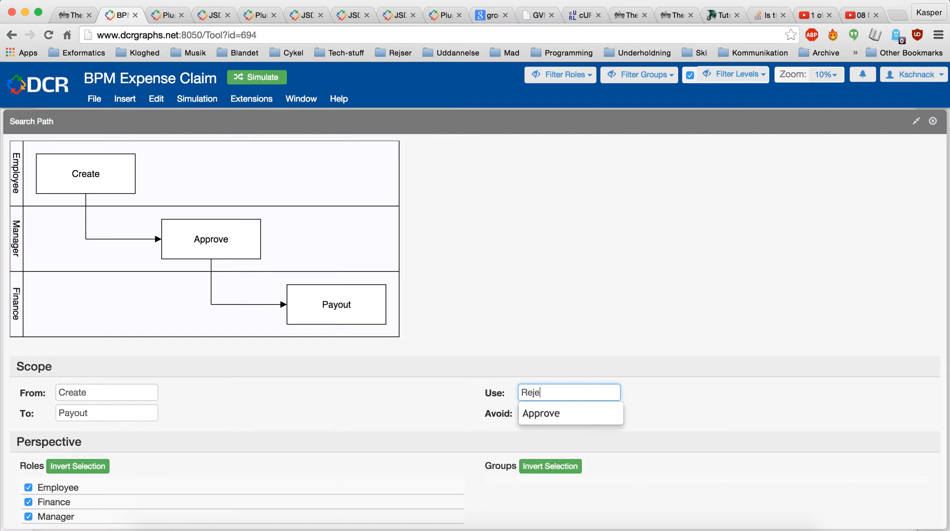
type("ct")
left_click(467, 425)
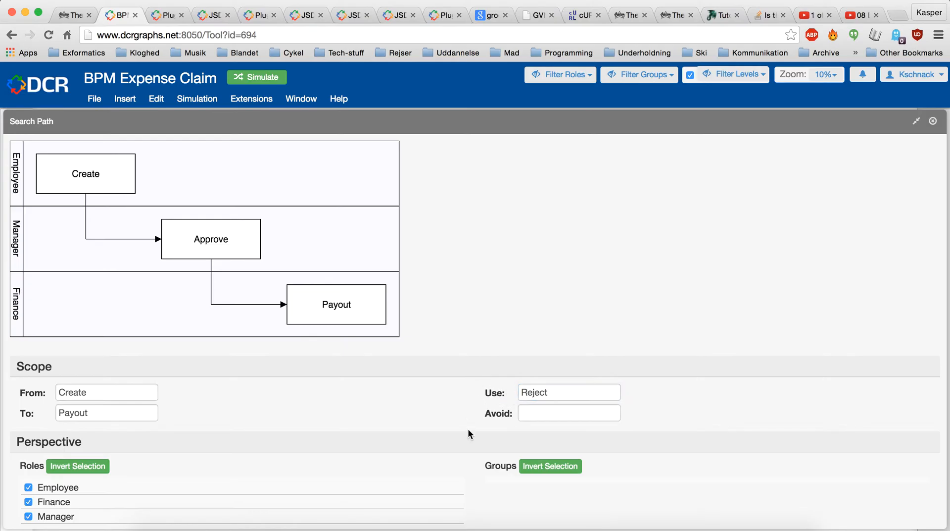
Display the happy path from Create to Payout that uses Reject, and close the Search Path window after viewing it
scroll(489, 407, "down", 3)
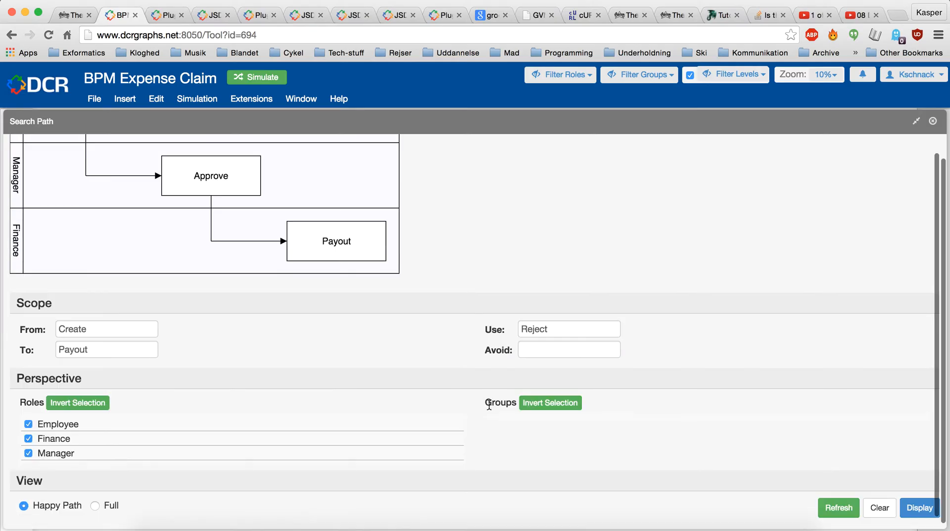
scroll(488, 407, "up", 3)
scroll(489, 408, "down", 3)
scroll(489, 409, "up", 3)
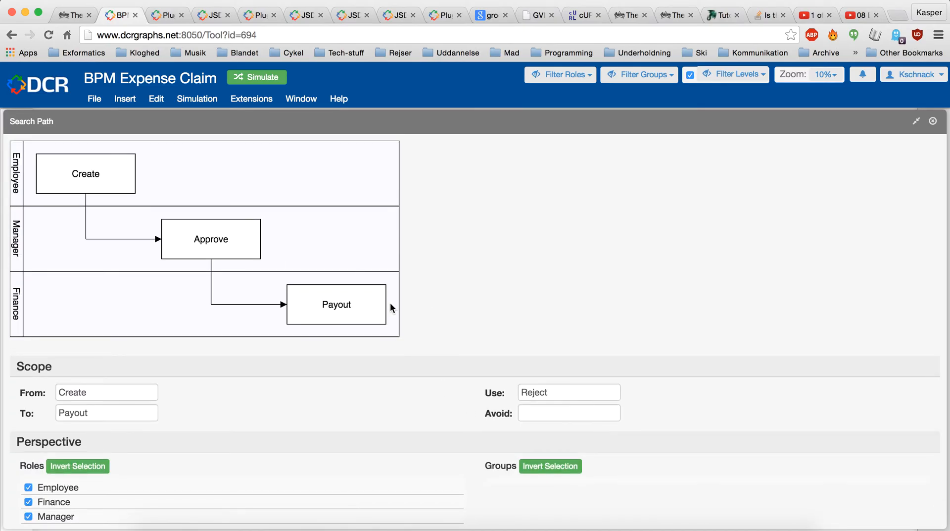
scroll(447, 371, "down", 3)
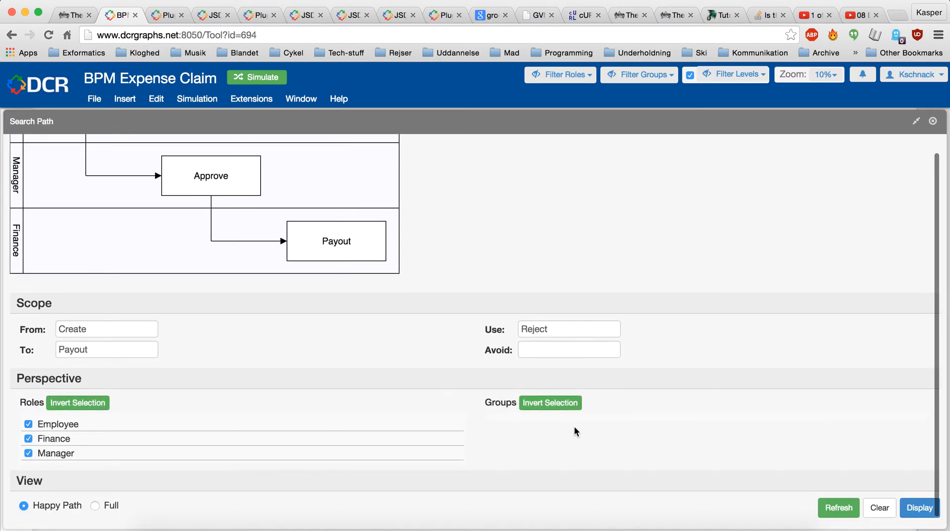
left_click(918, 508)
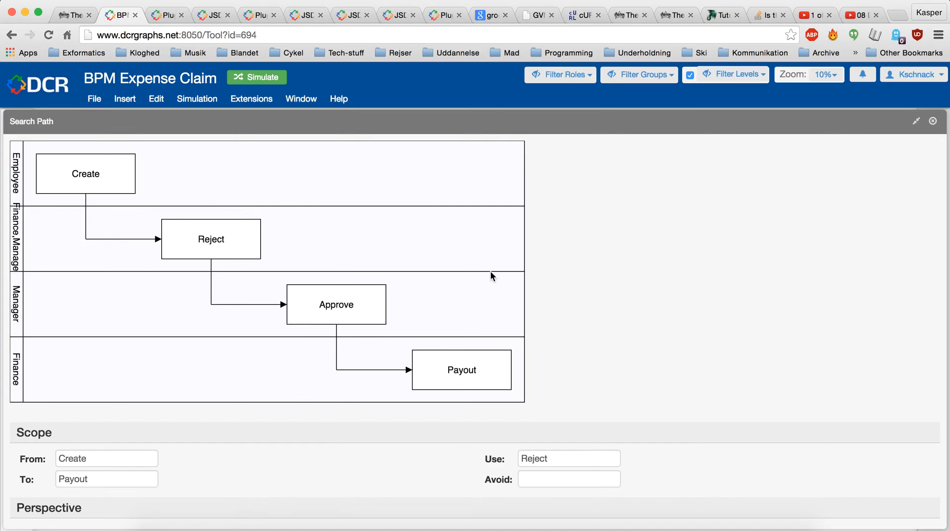
left_click(933, 121)
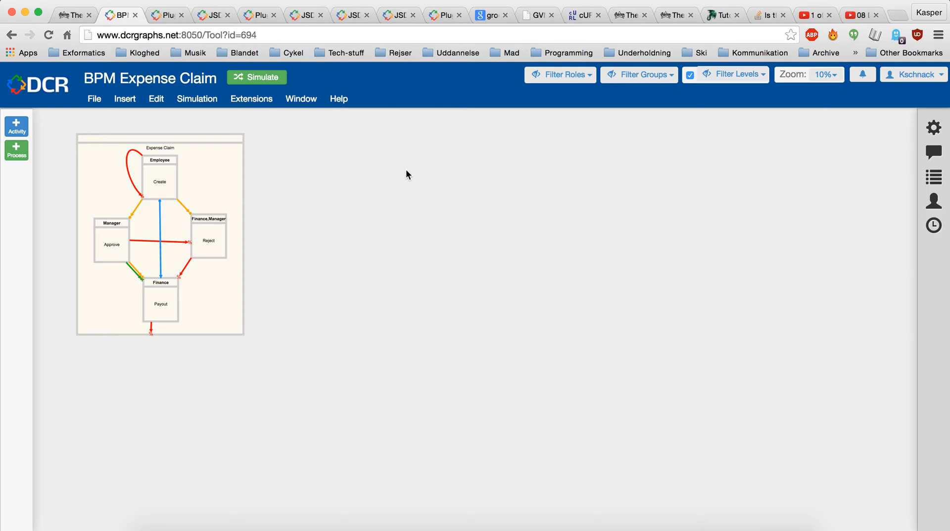
left_click(262, 101)
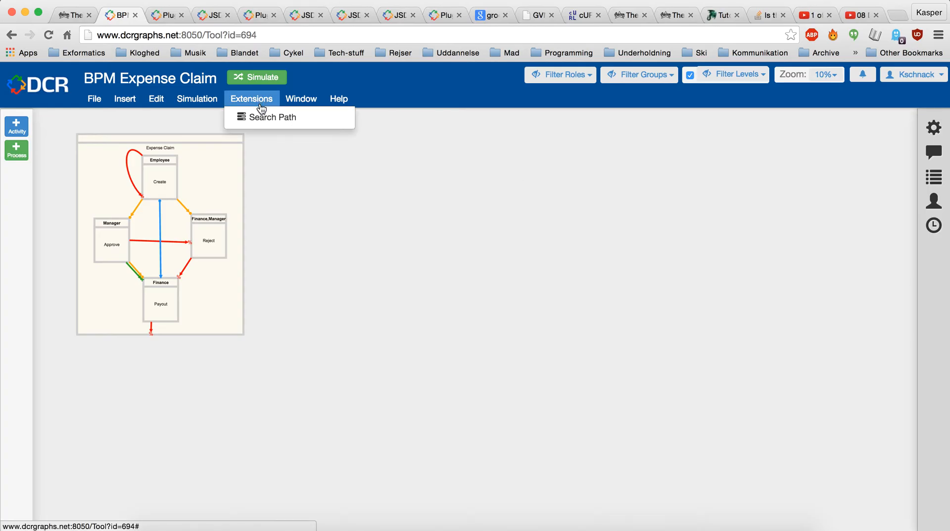
left_click(325, 250)
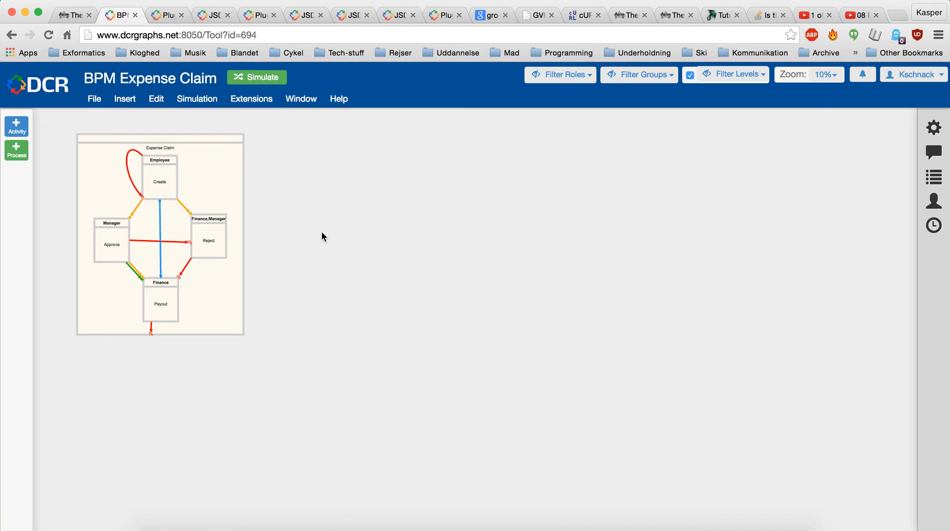
left_click(259, 99)
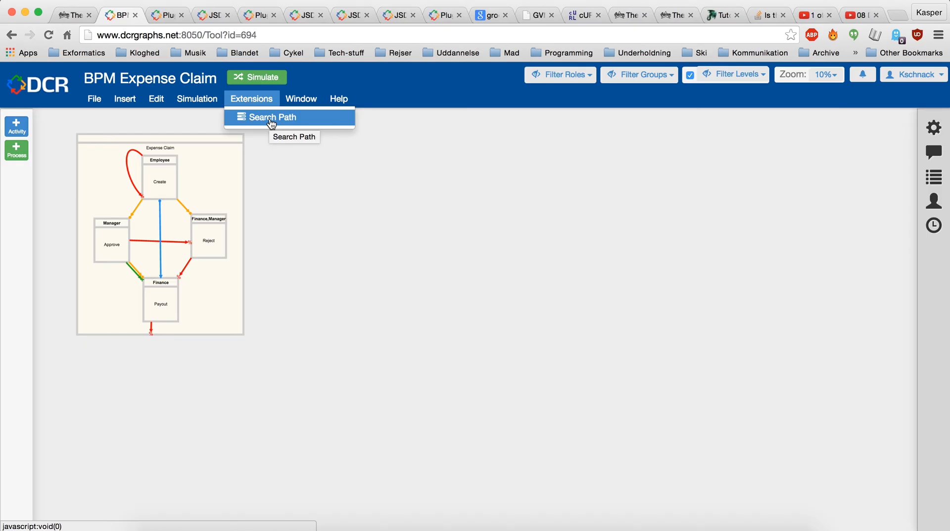
left_click(314, 193)
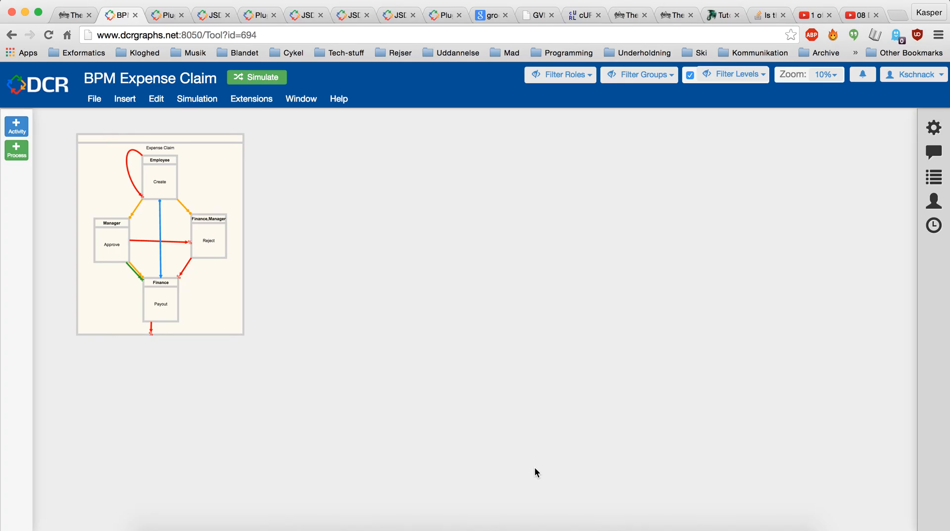
left_click(543, 529)
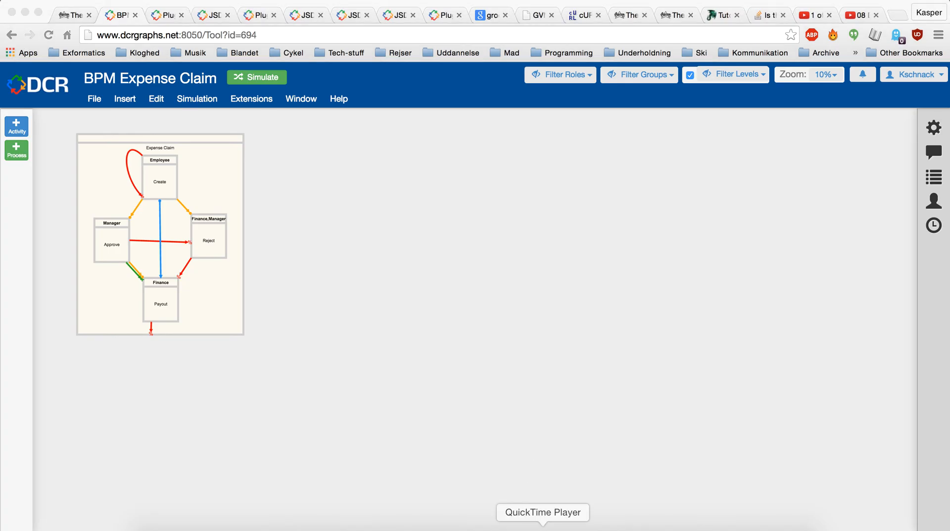